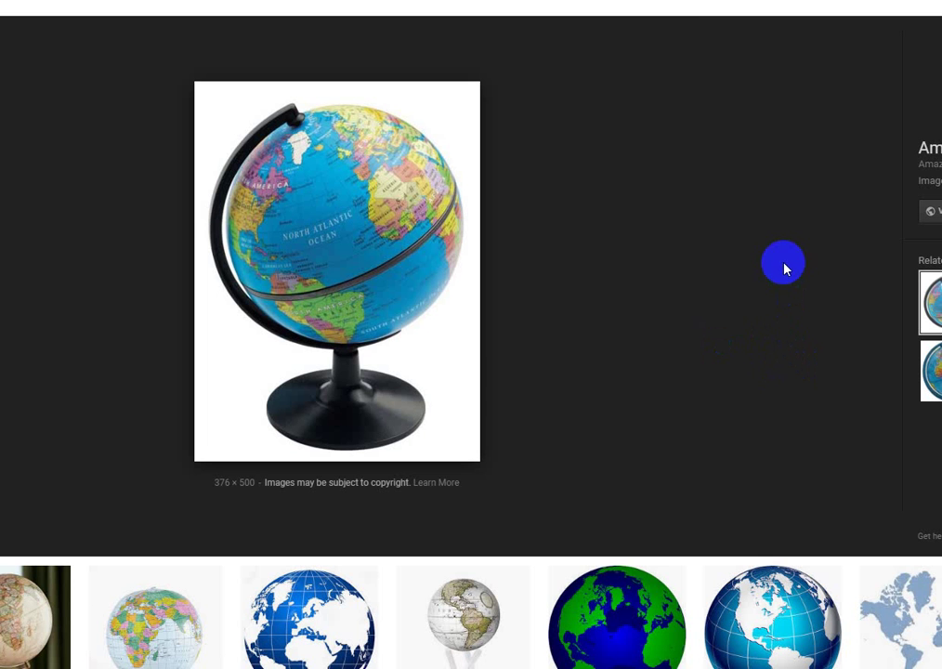
- Open the 397 × 393 globe diagram marking 60°E longitude and 40°N latitude in the image viewer
click(487, 383)
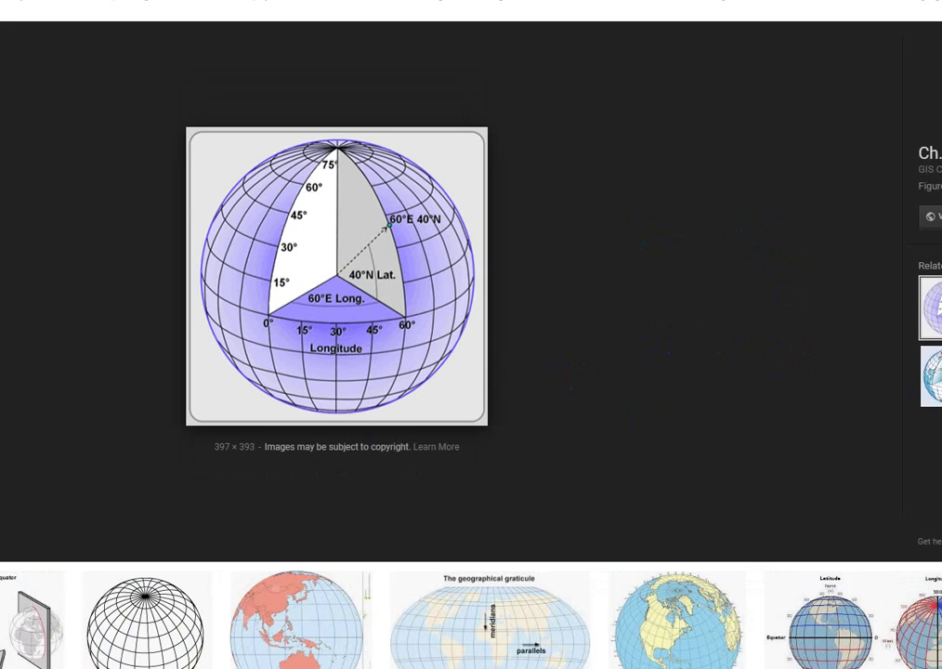
click(332, 185)
click(375, 458)
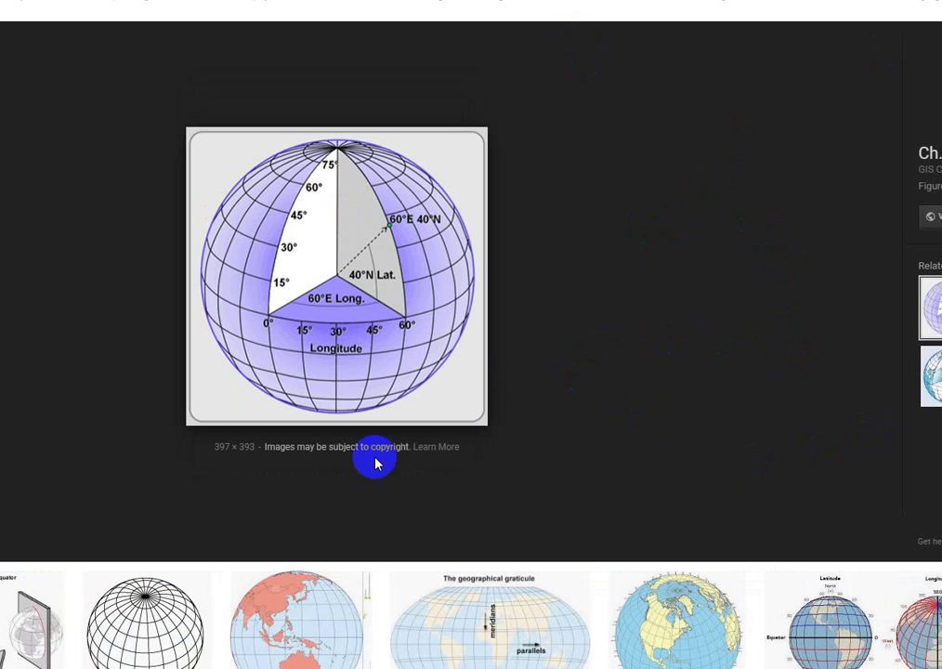
click(462, 435)
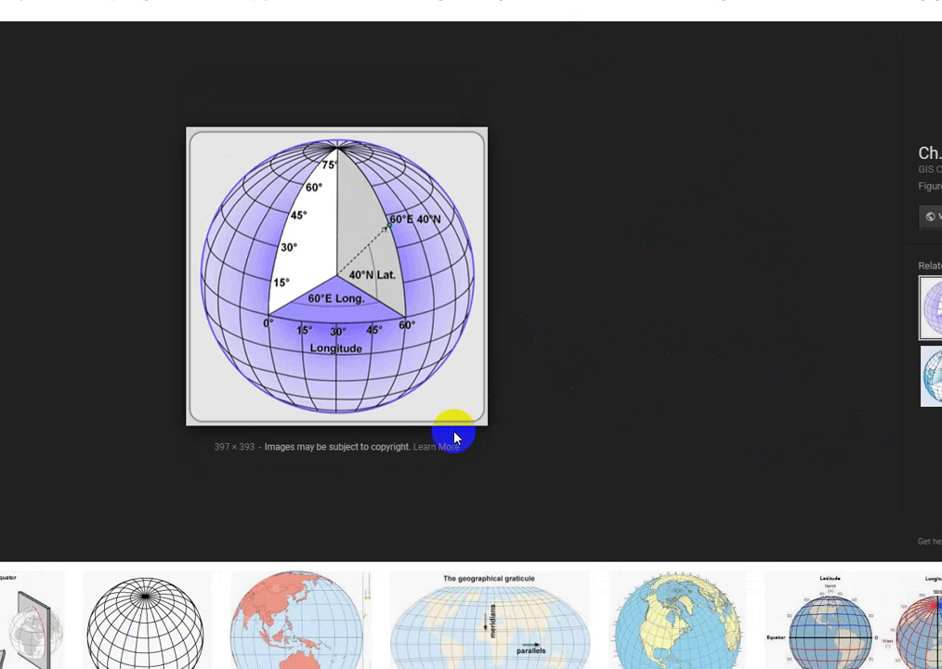
click(433, 434)
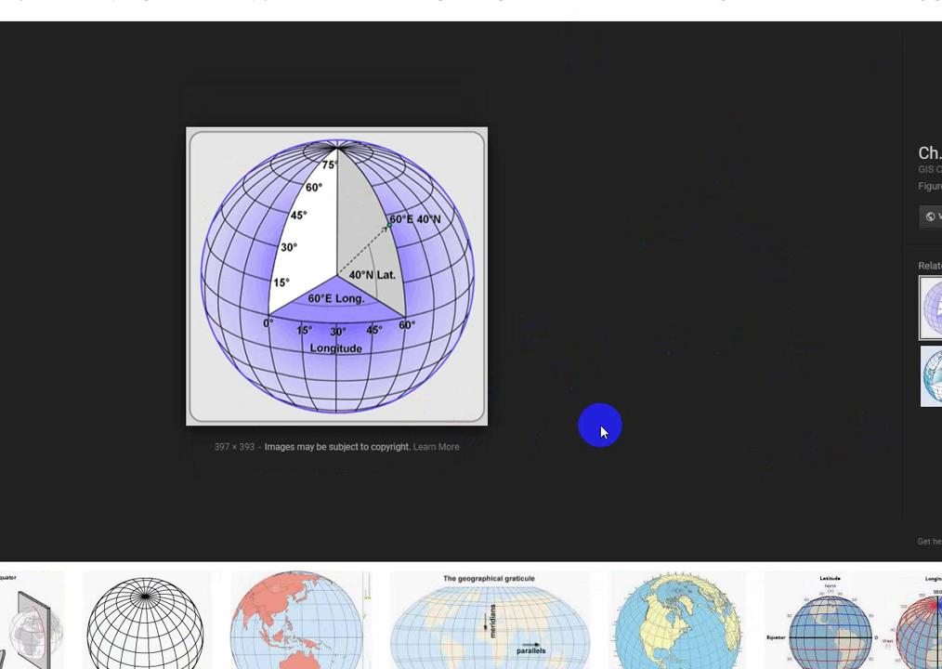
click(432, 232)
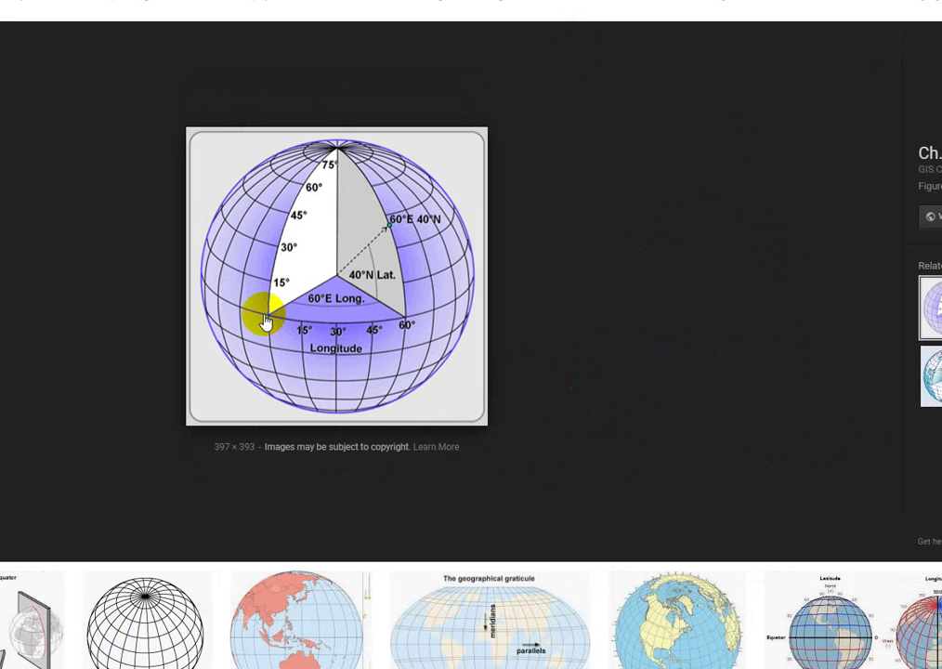
mouse_move(264, 319)
mouse_down()
mouse_move(271, 267)
mouse_move(313, 193)
mouse_move(283, 330)
mouse_move(488, 311)
mouse_up()
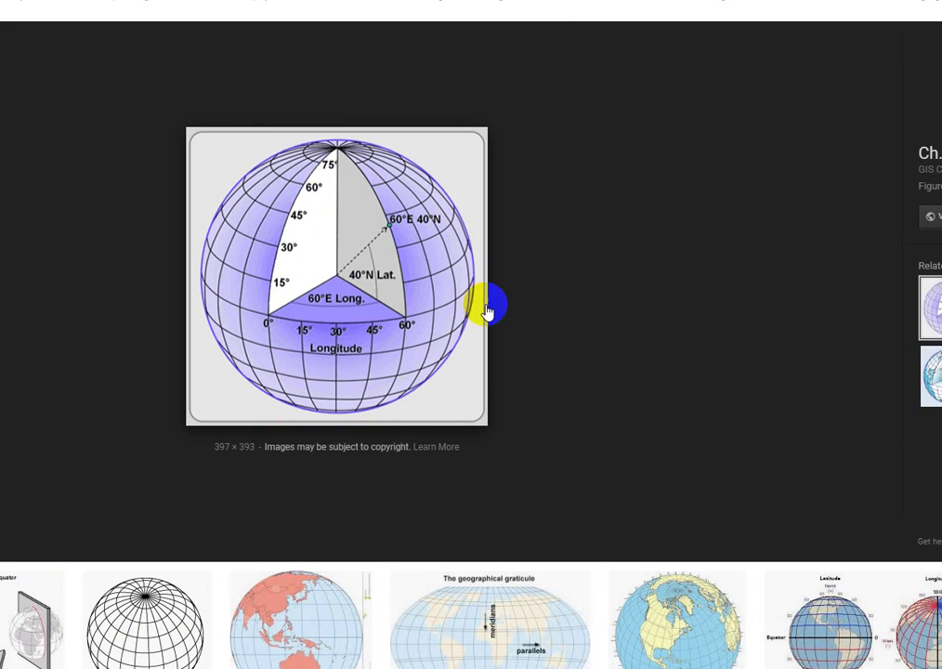
click(266, 361)
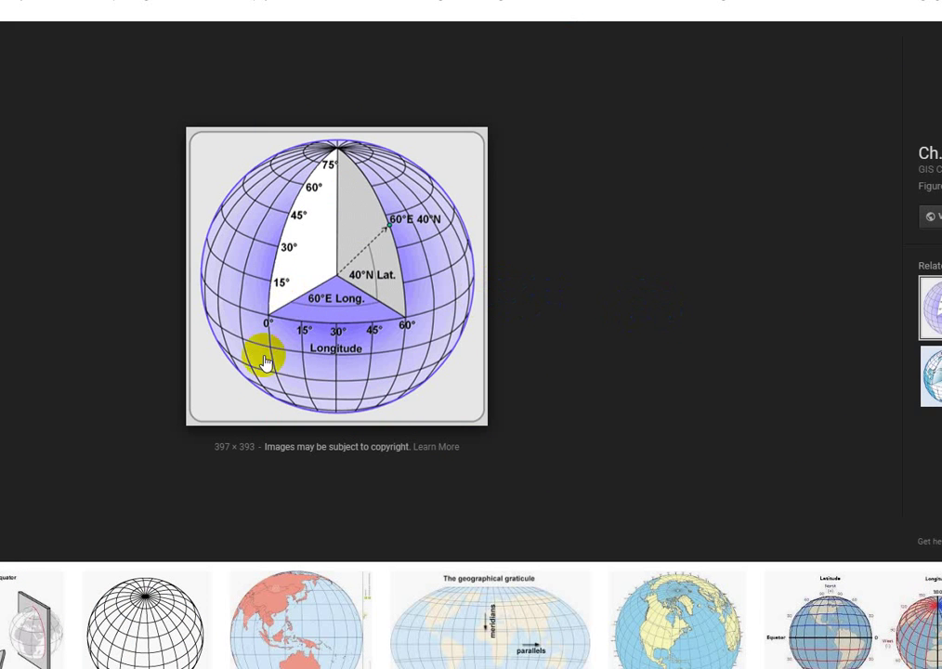
mouse_move(265, 361)
mouse_down()
mouse_move(254, 293)
mouse_move(297, 160)
mouse_move(341, 439)
mouse_up()
click(289, 343)
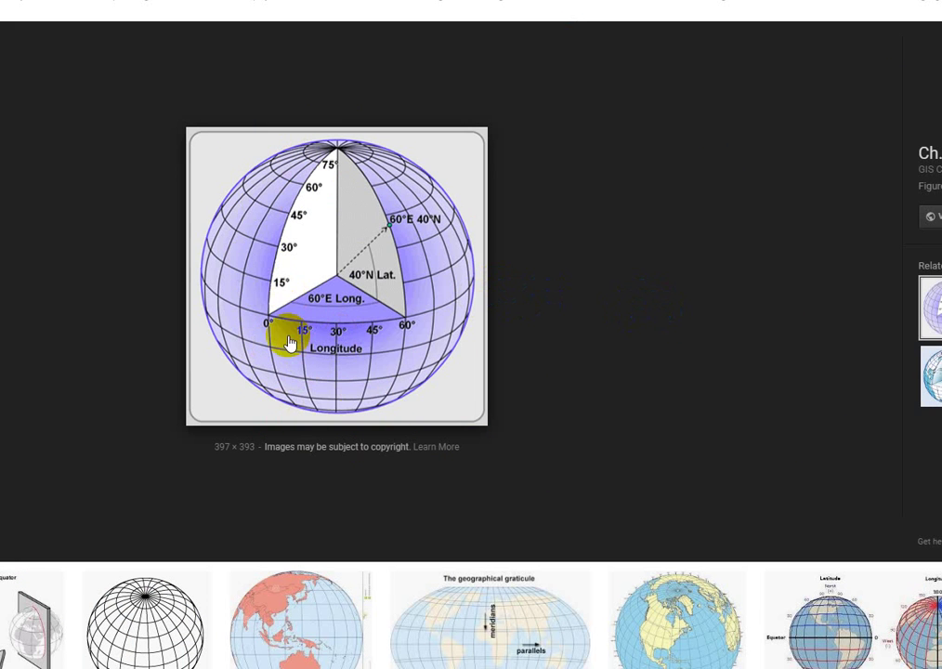
mouse_move(288, 342)
mouse_down()
mouse_move(259, 325)
mouse_move(342, 269)
mouse_move(352, 289)
mouse_move(354, 257)
mouse_move(364, 303)
mouse_move(256, 315)
mouse_move(343, 275)
mouse_up()
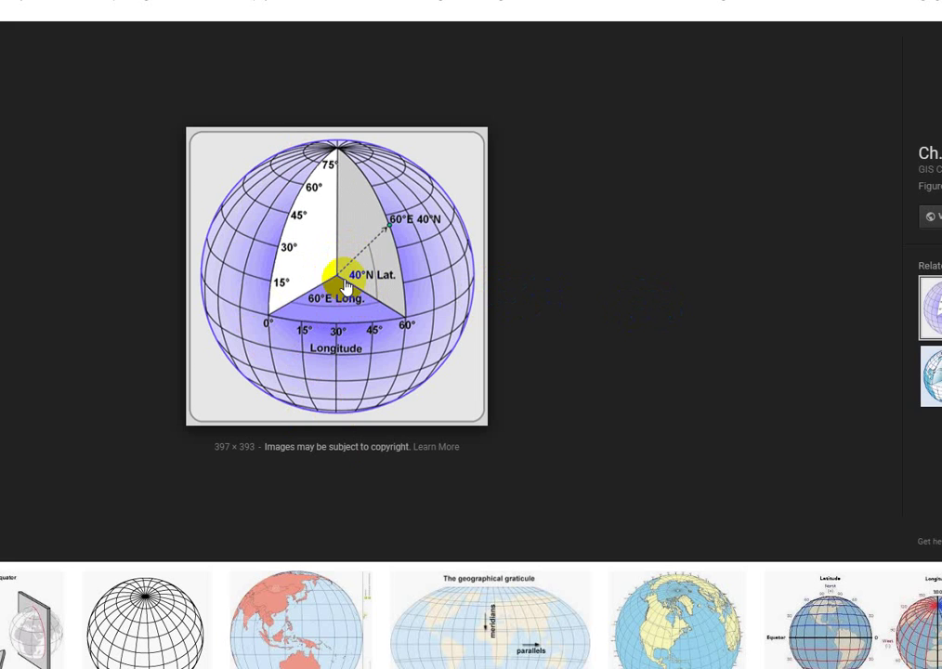
drag(334, 286, 341, 154)
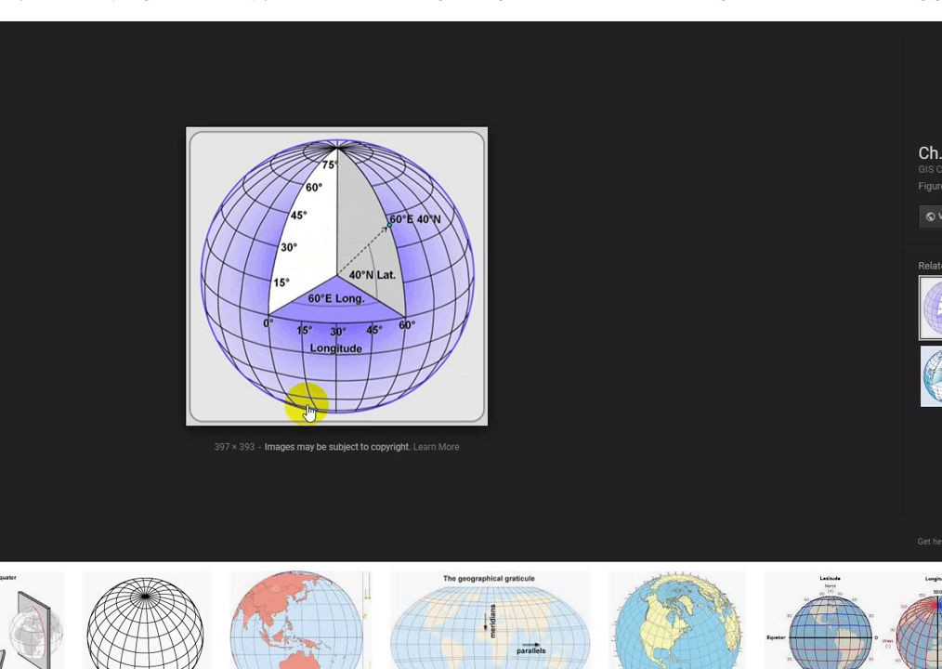
- Switch to ArcMap showing Hawaii with the tabblock2010_15_pophu layer and 10-degree graticule
click(755, 358)
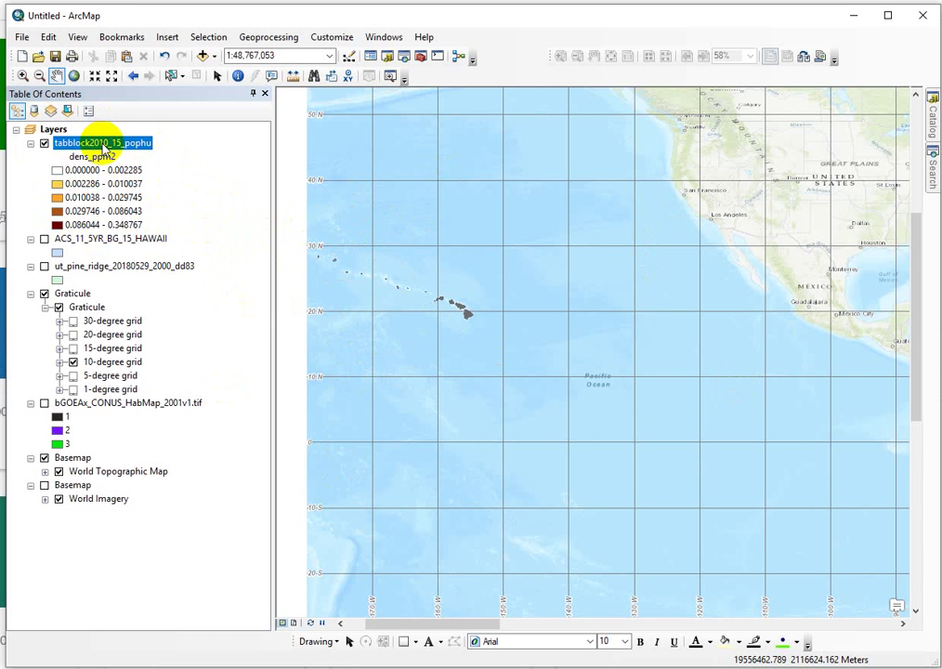
right_click(104, 149)
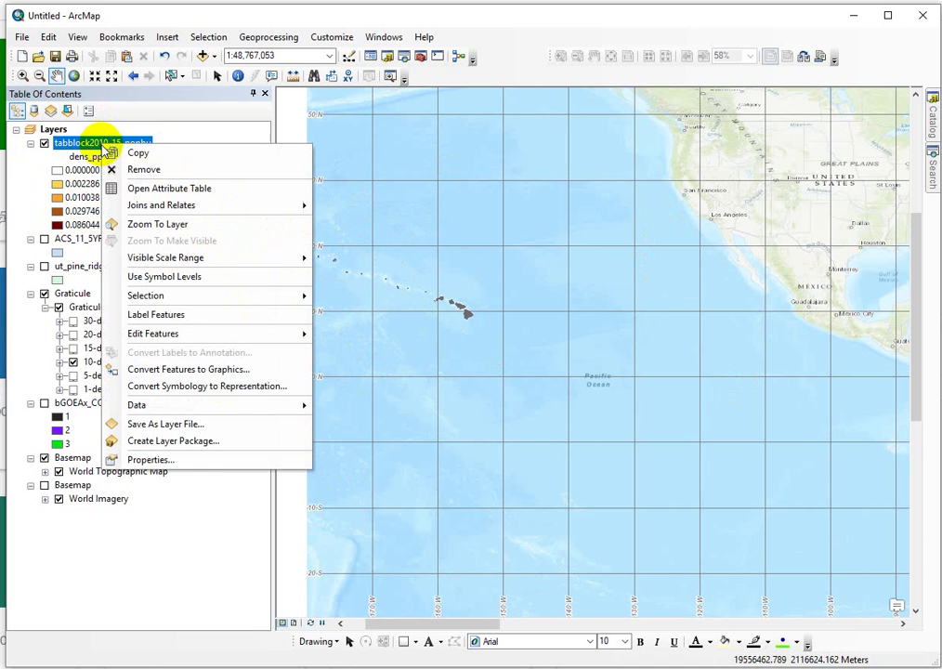
click(195, 460)
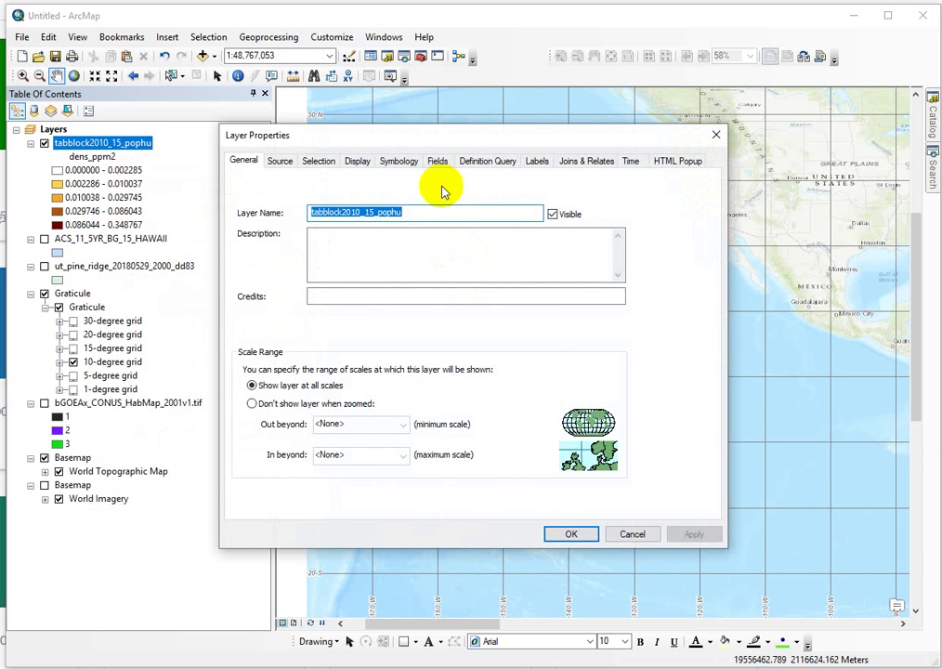
click(278, 160)
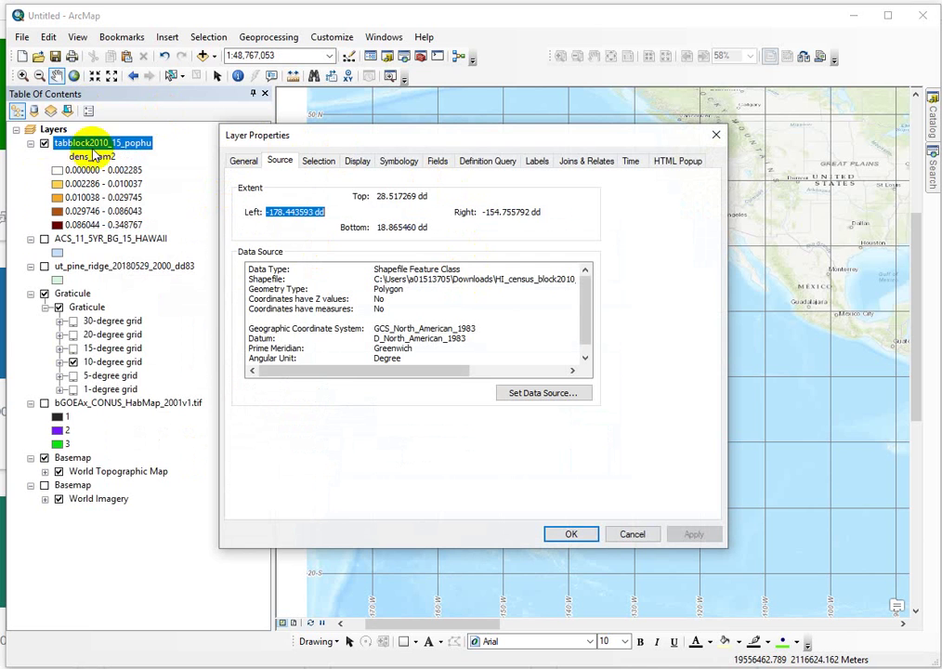
drag(315, 141, 101, 80)
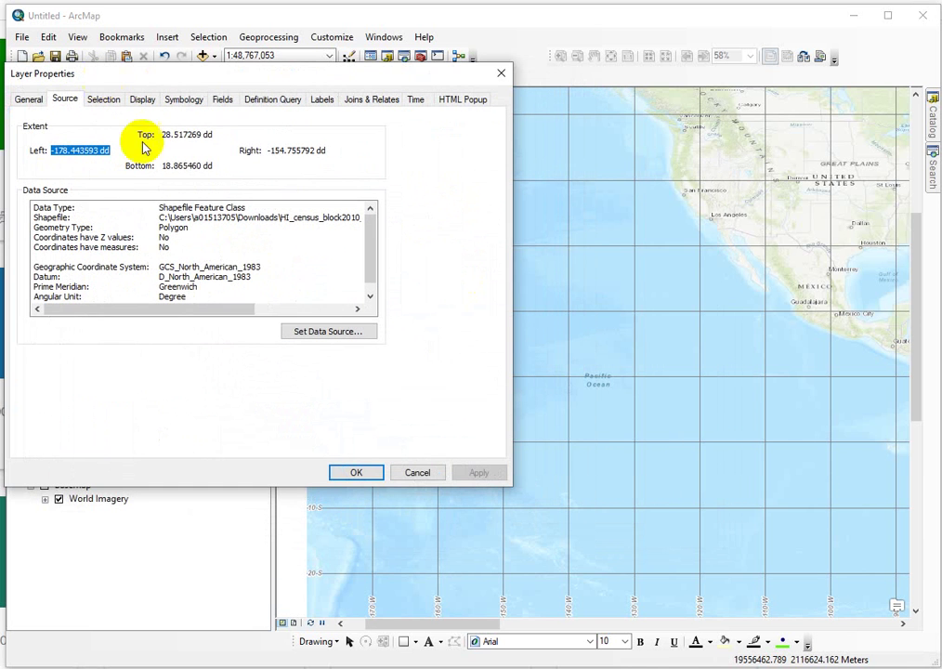
double_click(212, 134)
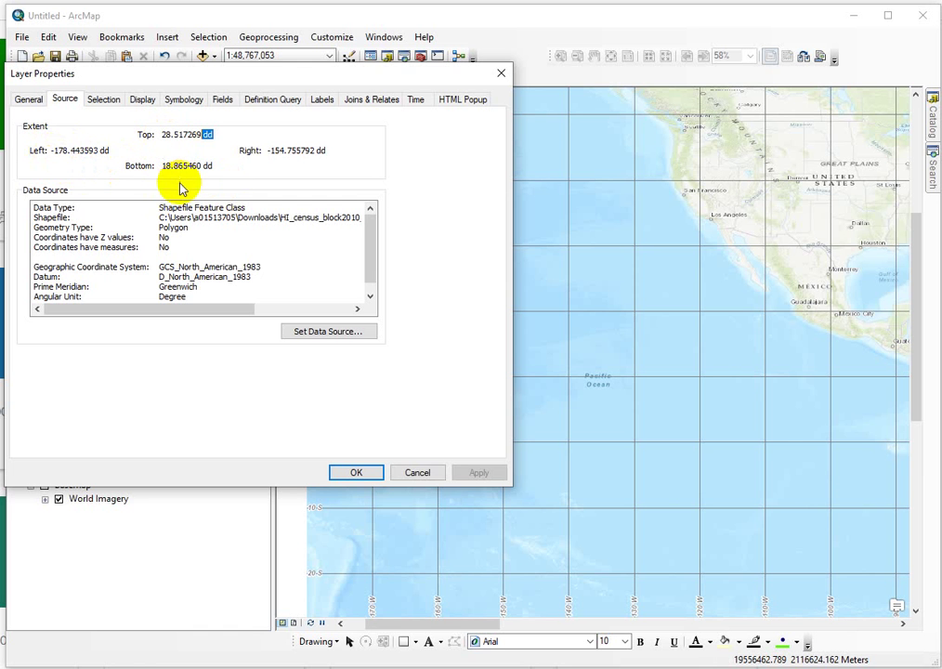
click(500, 74)
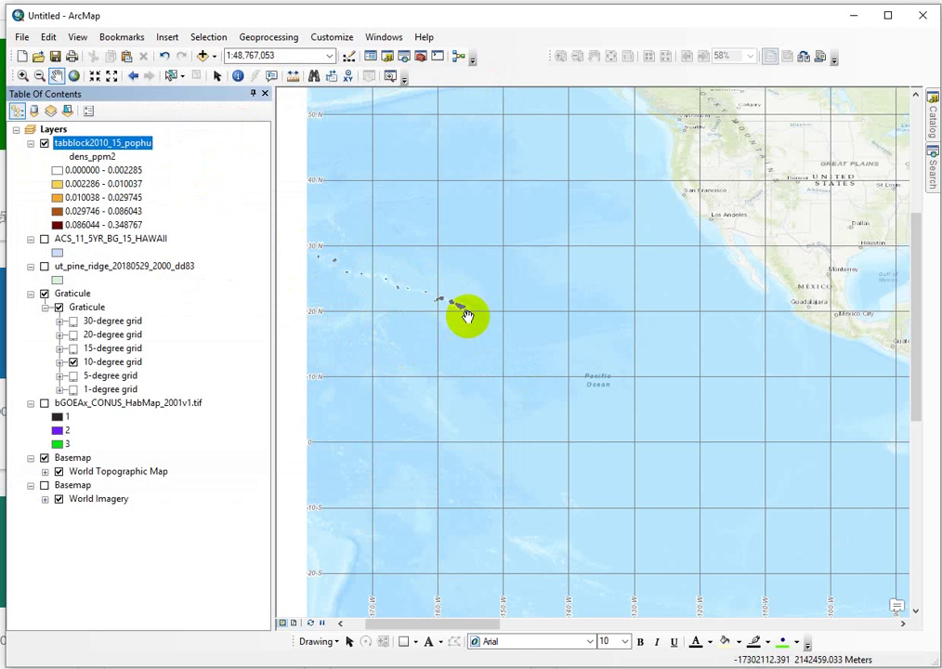
right_click(109, 149)
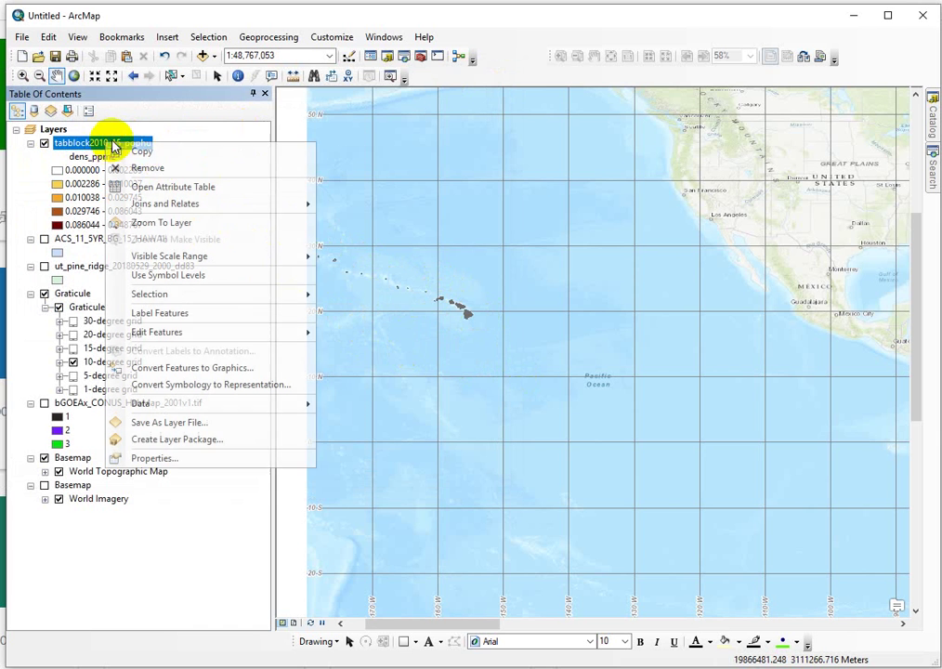
click(185, 461)
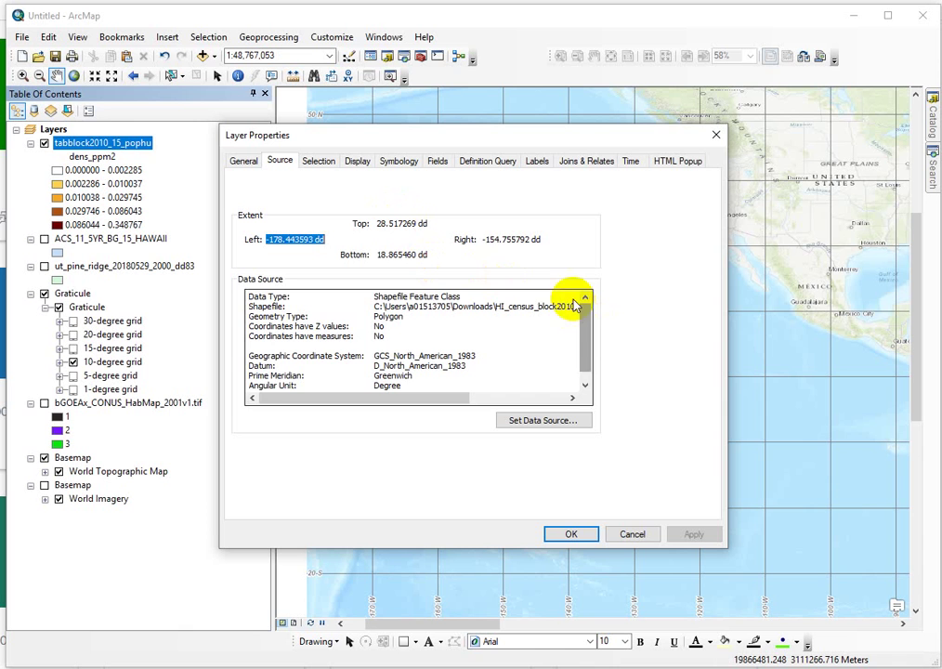
drag(586, 359, 586, 379)
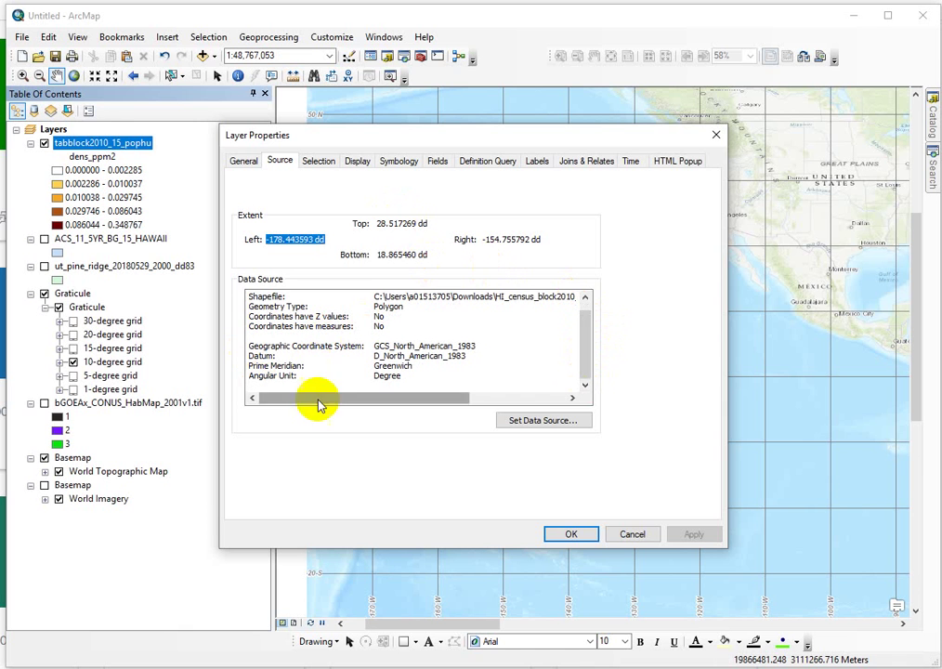
drag(246, 347, 480, 347)
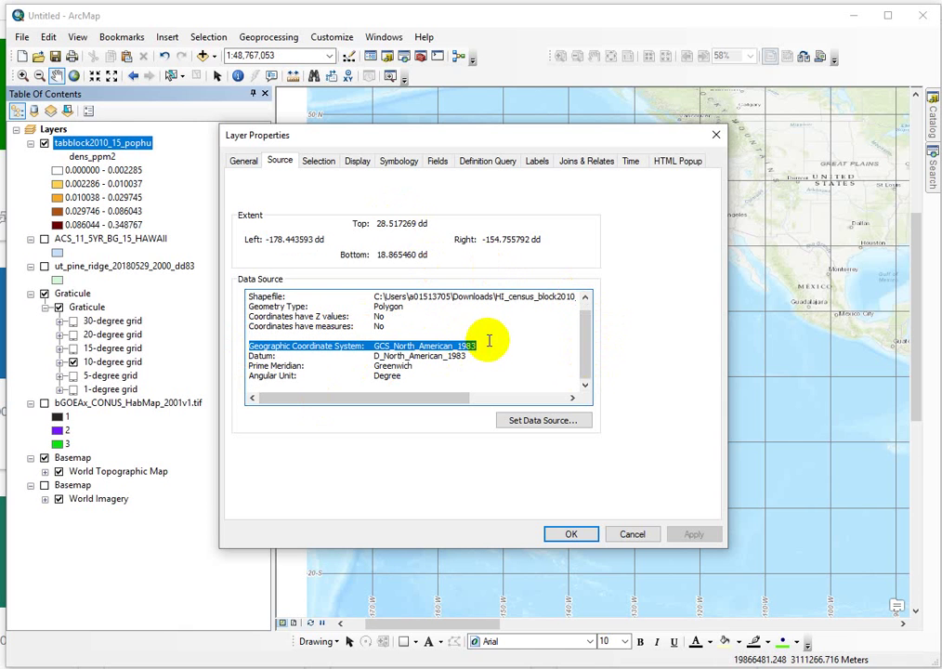
click(584, 533)
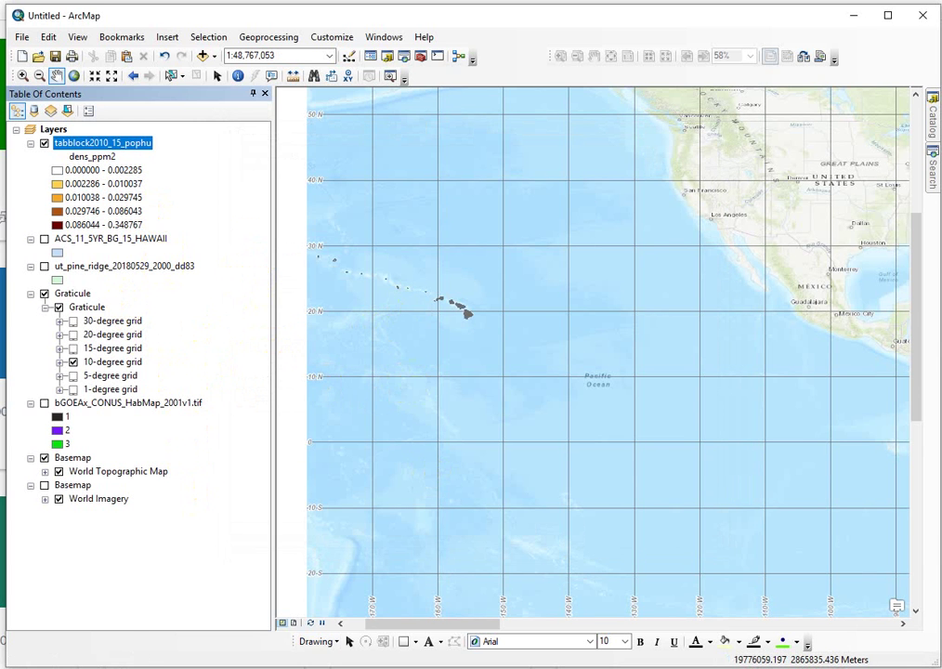
- Drag state_us from the Catalog to the top of the layer list and pan to North America
drag(2, 140, 122, 137)
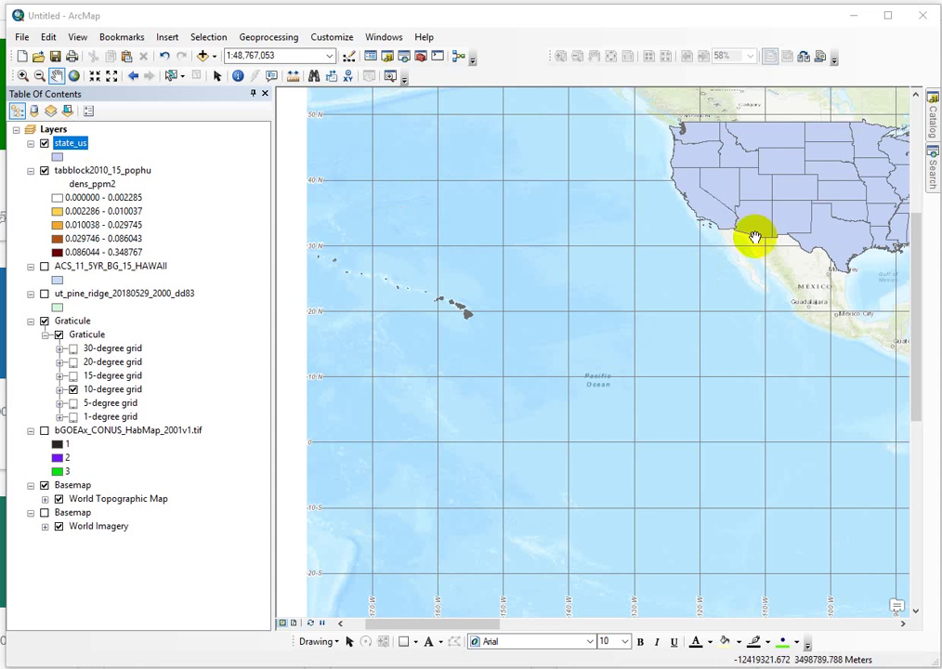
drag(776, 185, 493, 233)
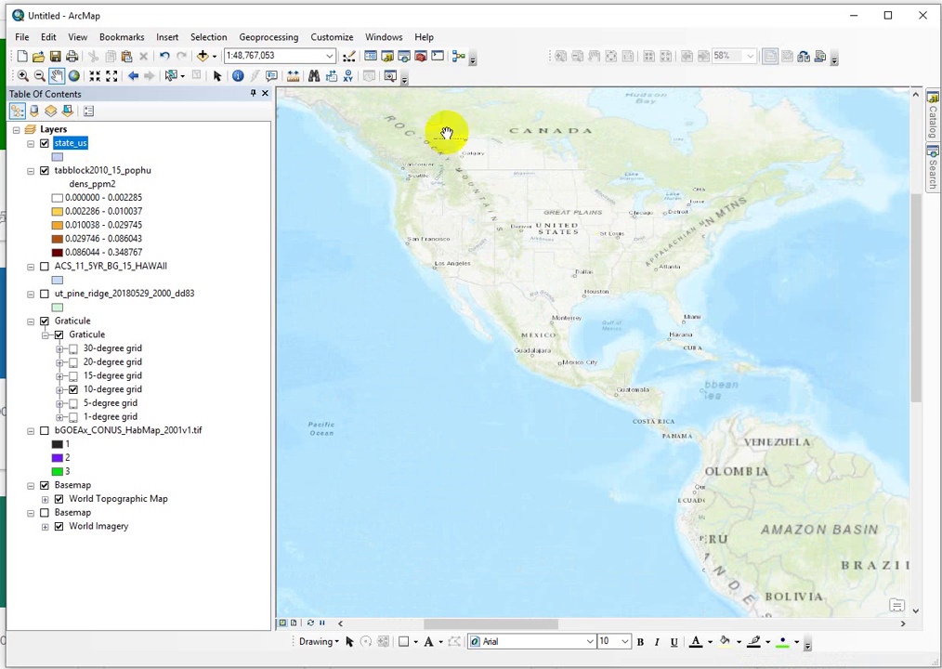
- Open state_us Layer Properties on the Source tab, showing meter extents and USA_Contiguous_Lambert_Conformal_Conic
right_click(69, 145)
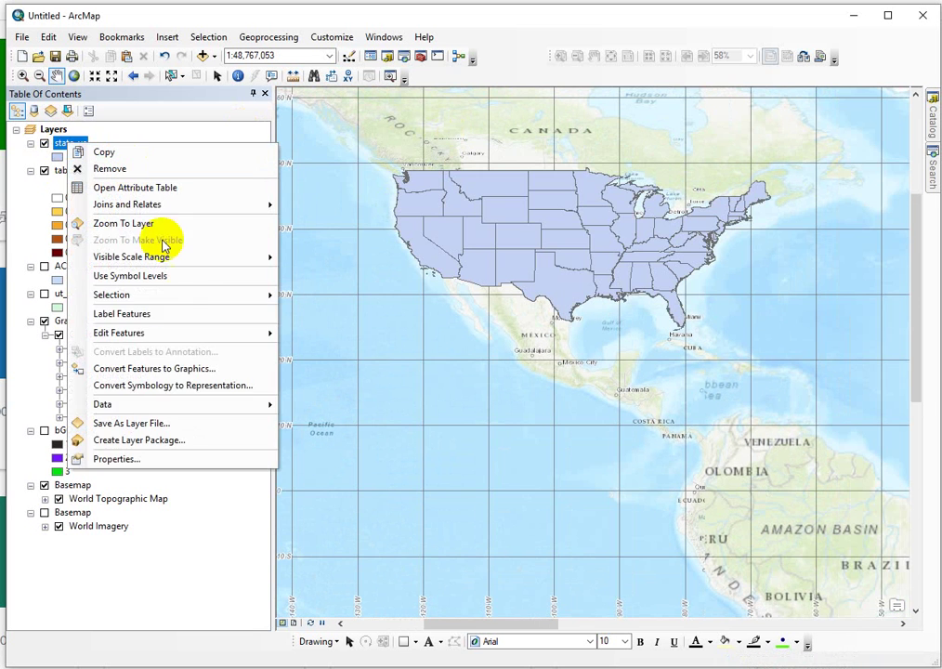
click(158, 455)
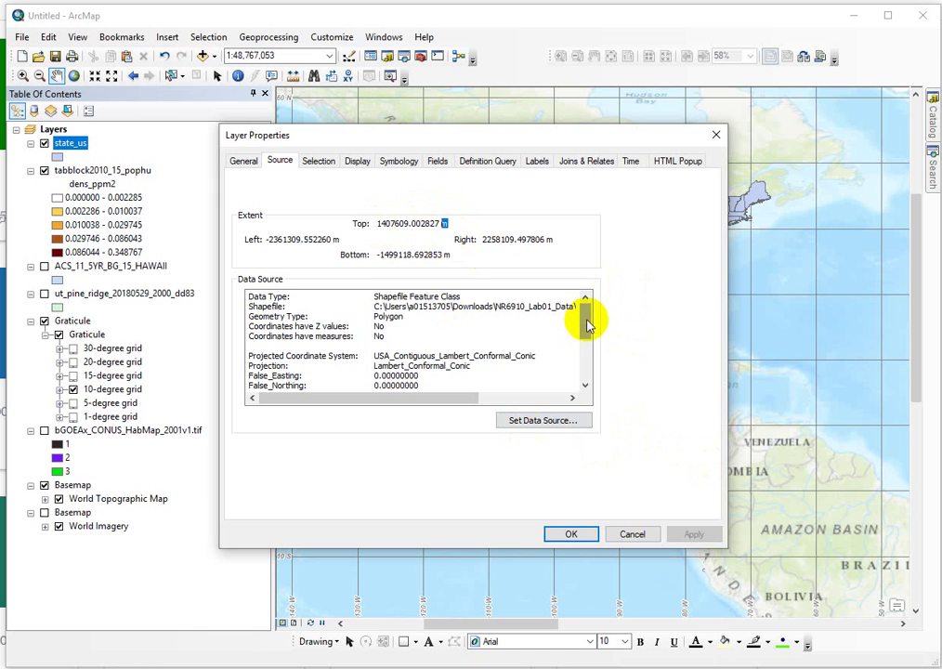
drag(587, 322, 606, 286)
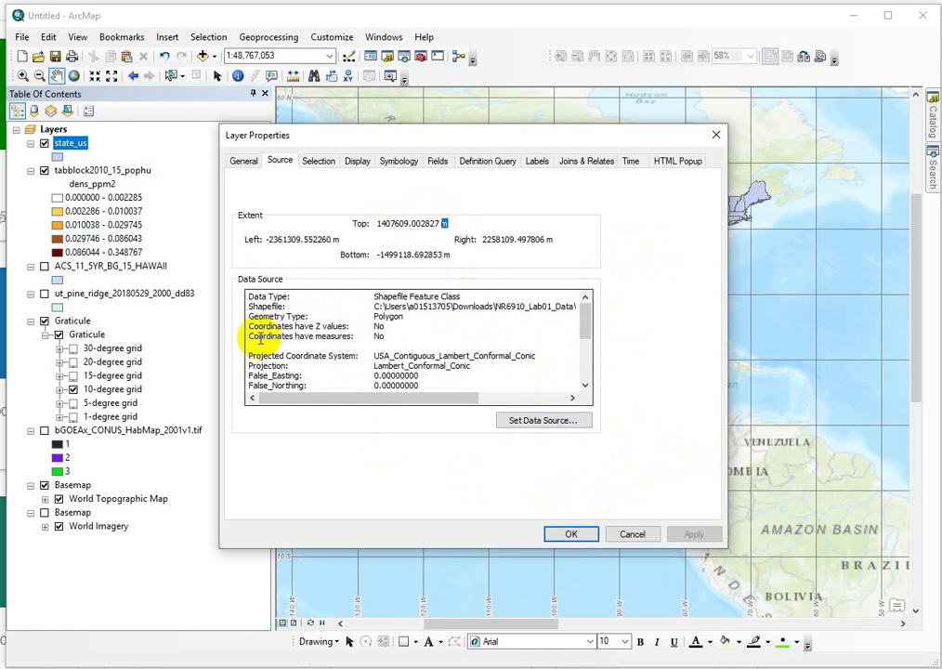
- Scroll to the state_us projection parameters: central meridian -96, parallels 33 and 45, origin 39
drag(585, 318, 585, 332)
drag(372, 296, 506, 299)
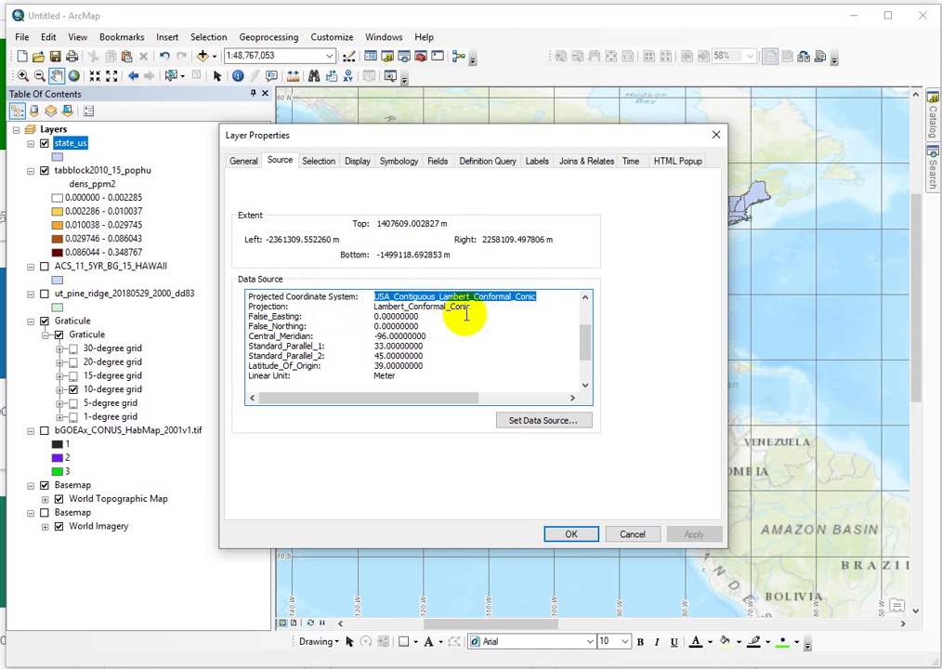
click(405, 303)
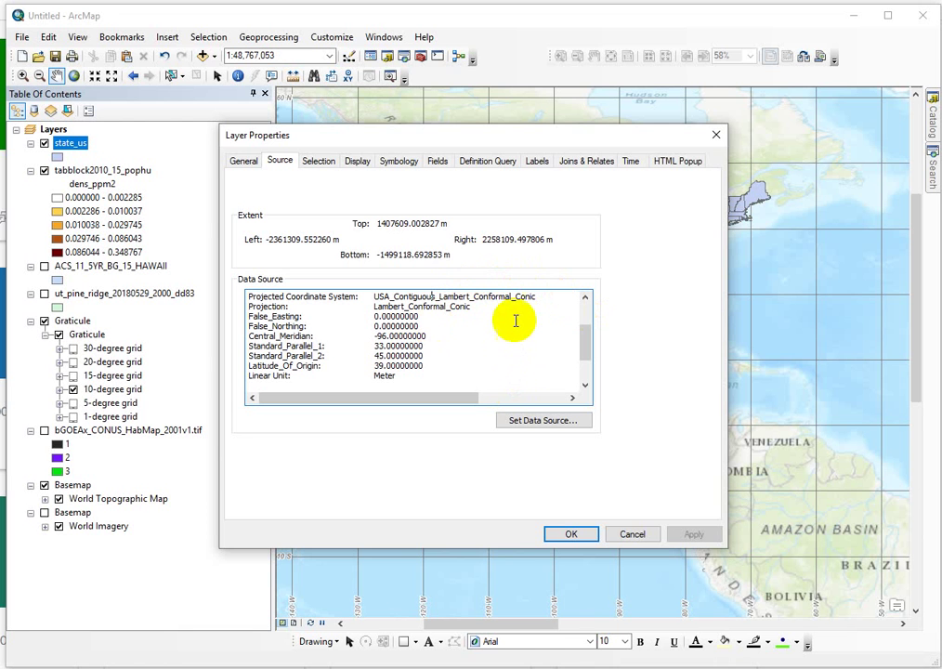
- Highlight the Linear Unit: Meter line, then scroll to GCS_North_American_1983 with Degree units
click(406, 376)
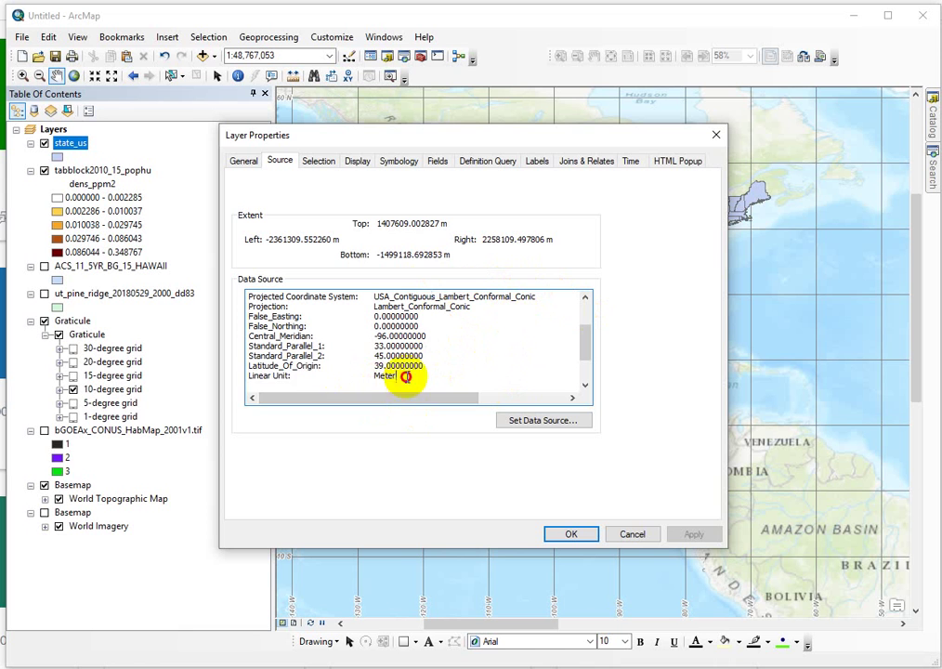
shift+click(245, 377)
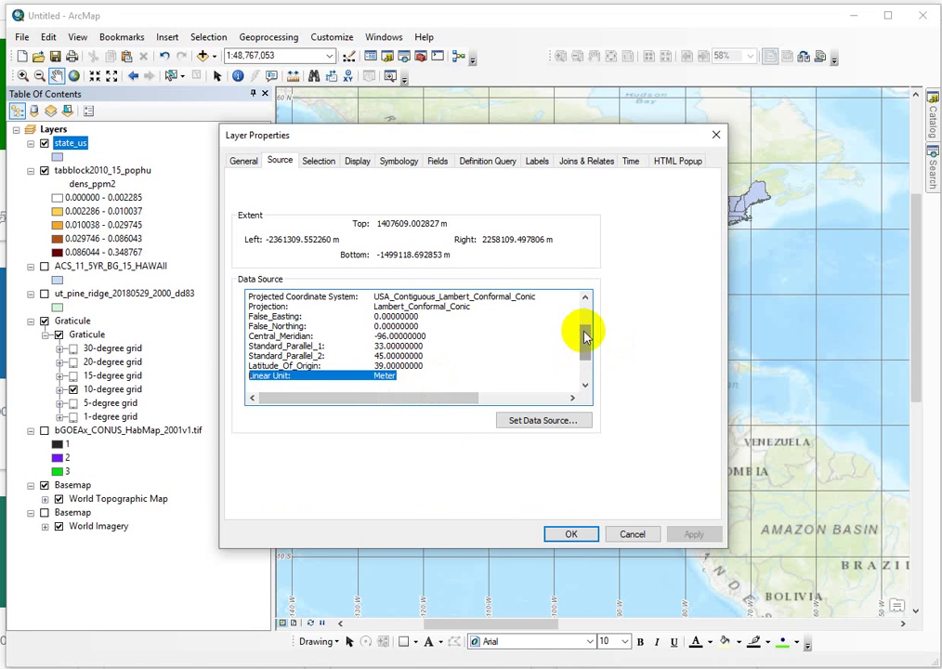
drag(585, 336, 584, 360)
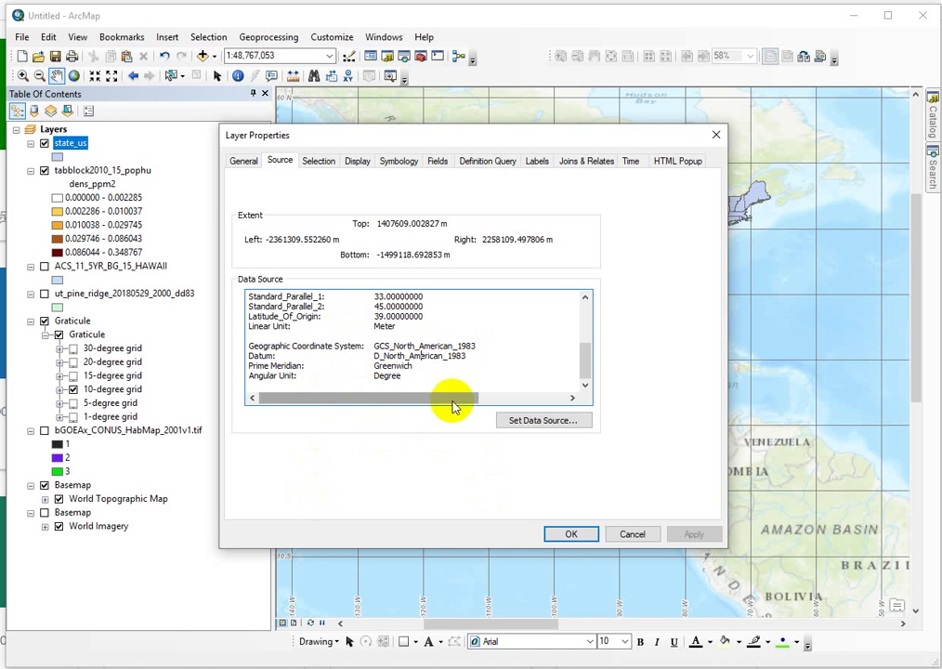
double_click(385, 375)
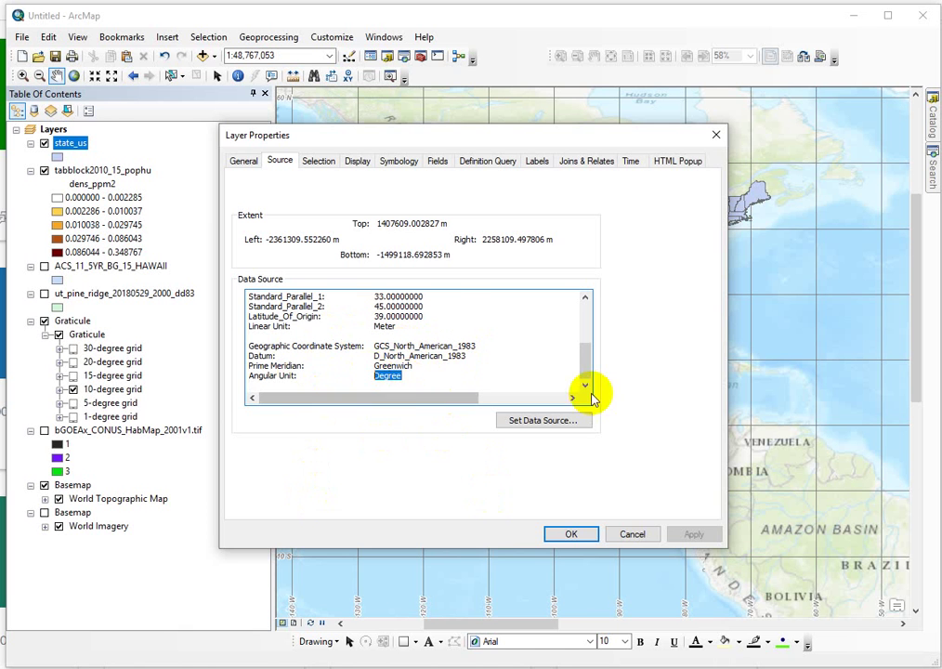
drag(584, 374, 580, 321)
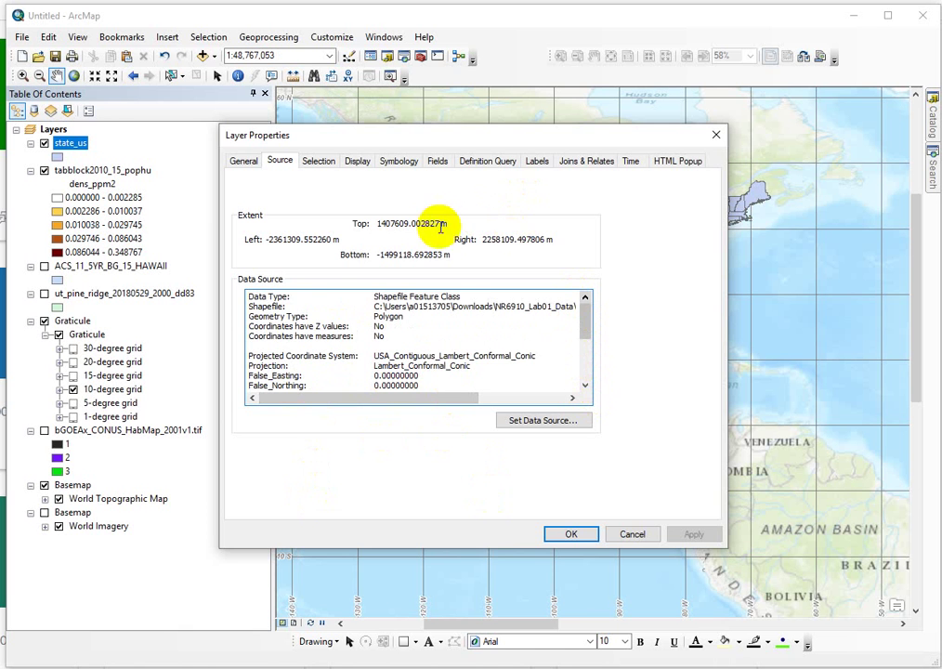
drag(452, 222, 348, 197)
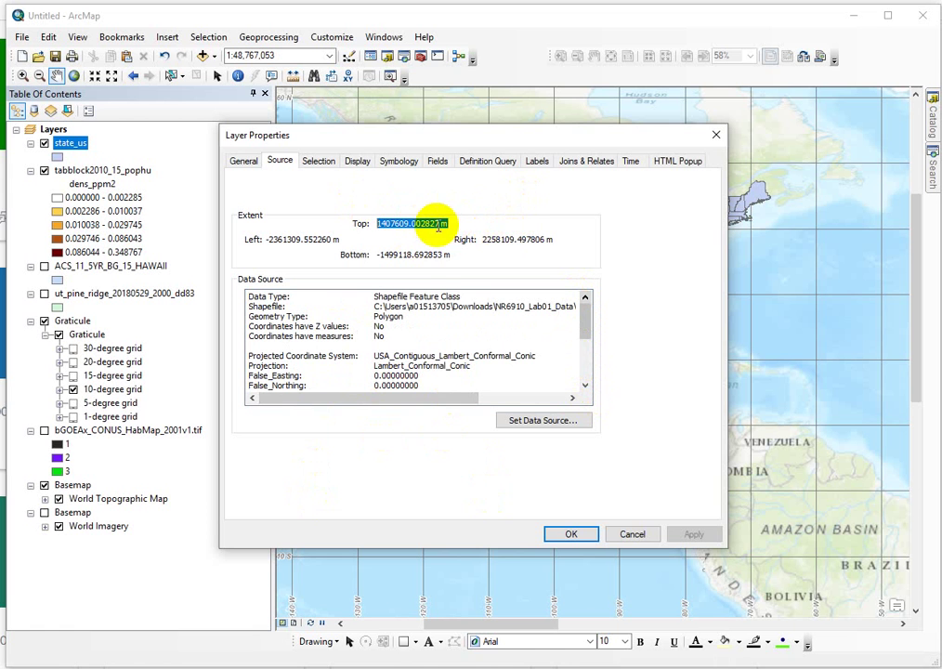
drag(473, 366, 374, 366)
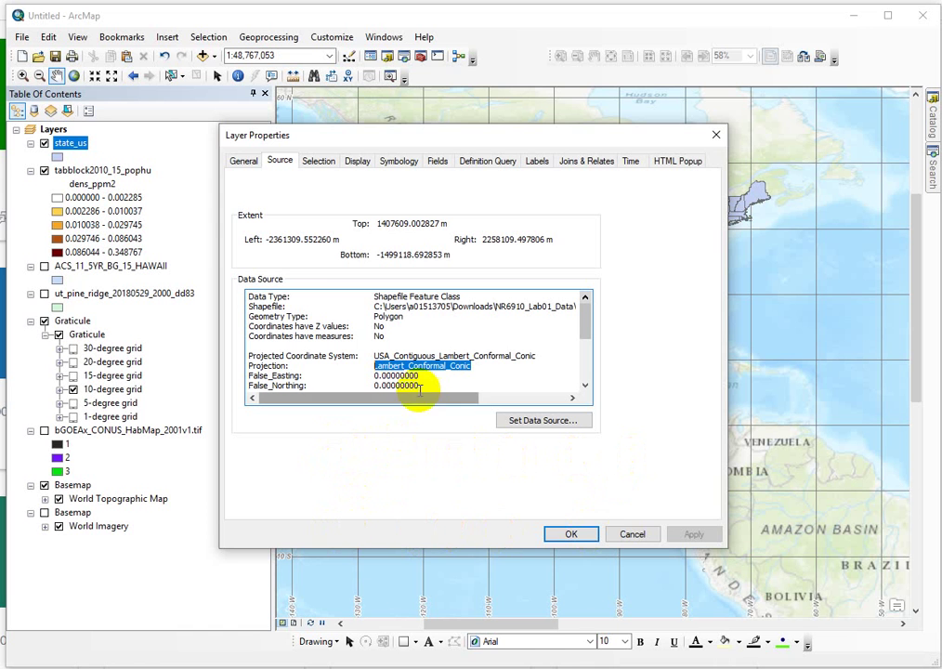
scroll(441, 353, down, 2)
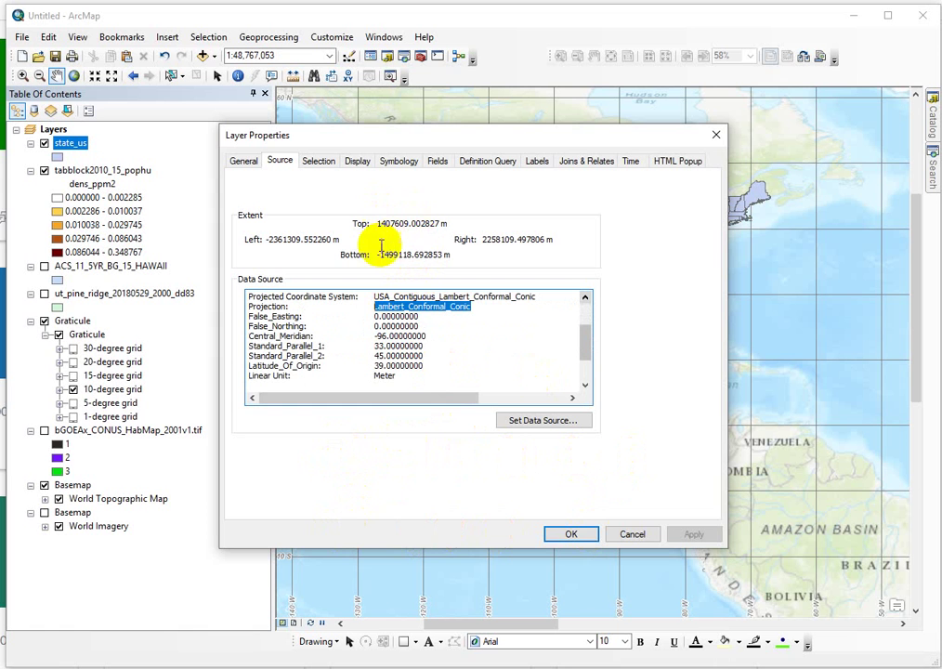
scroll(408, 367, down, 2)
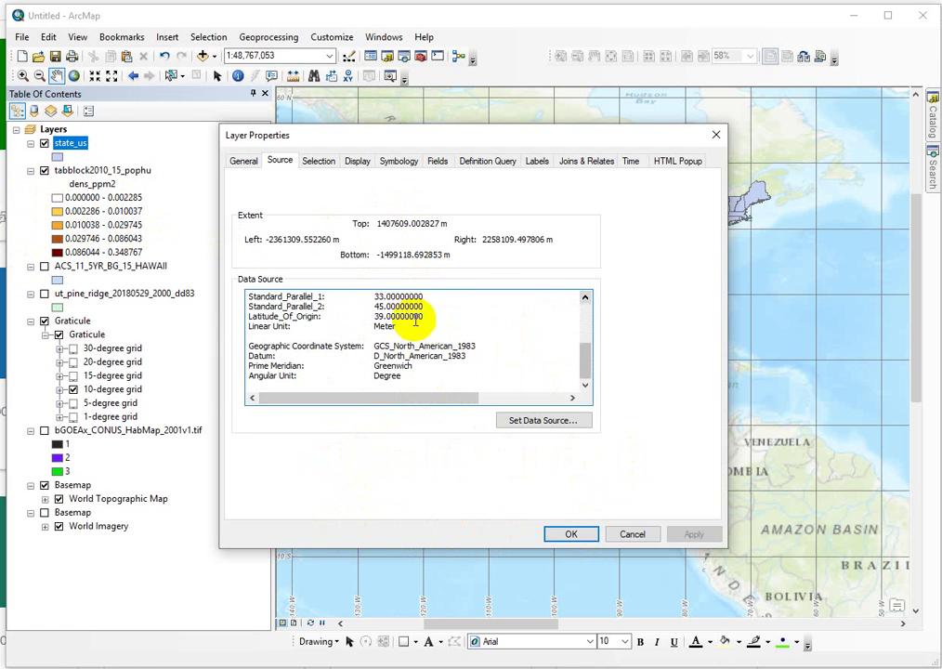
double_click(446, 253)
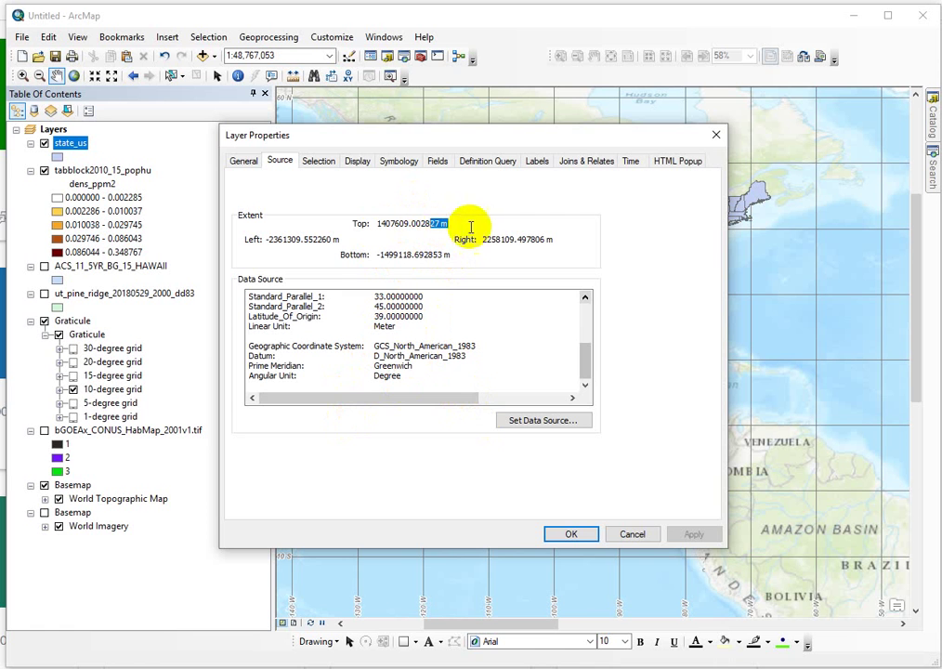
- Highlight the Top extent and the Right extent's m unit, shifting the properties window to view the map
drag(583, 360, 546, 263)
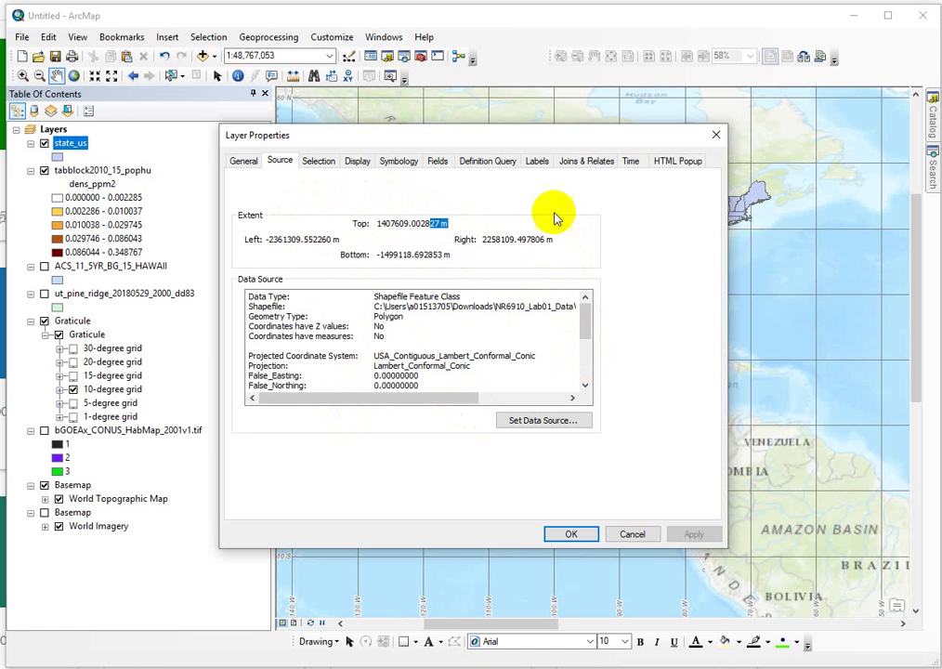
double_click(408, 221)
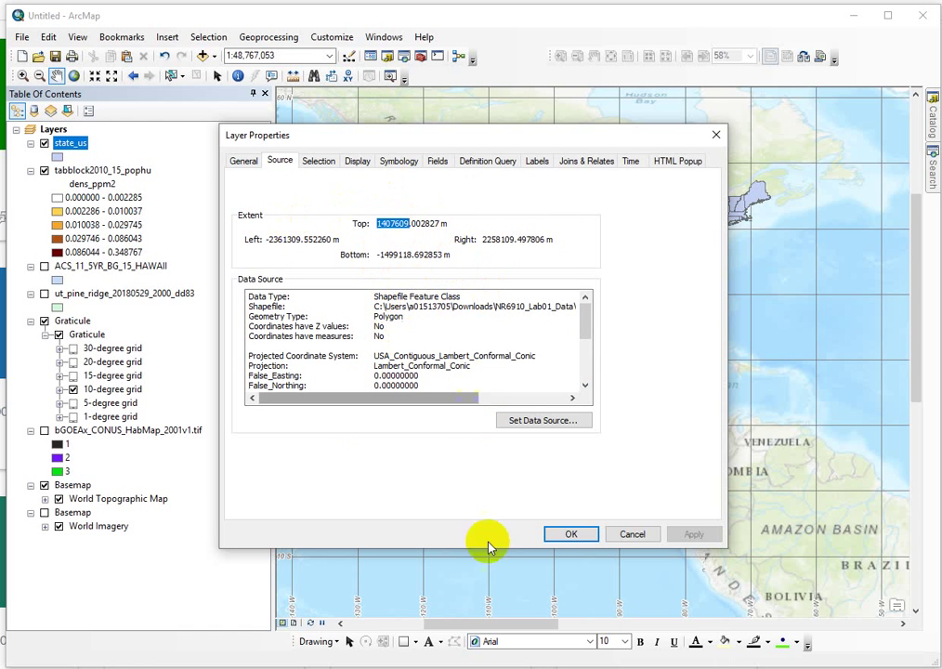
drag(524, 144, 941, 223)
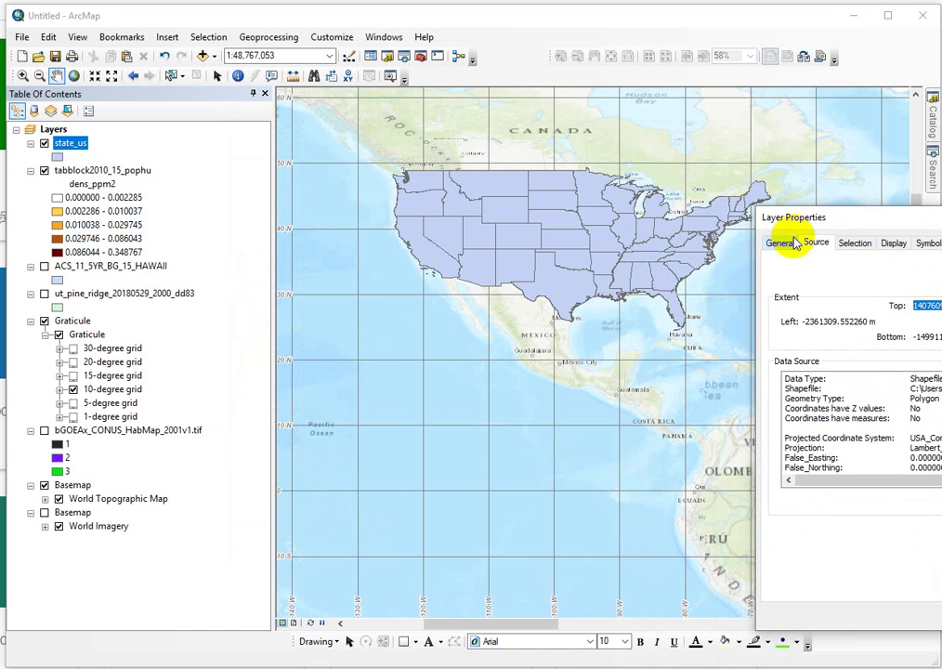
drag(825, 222, 573, 140)
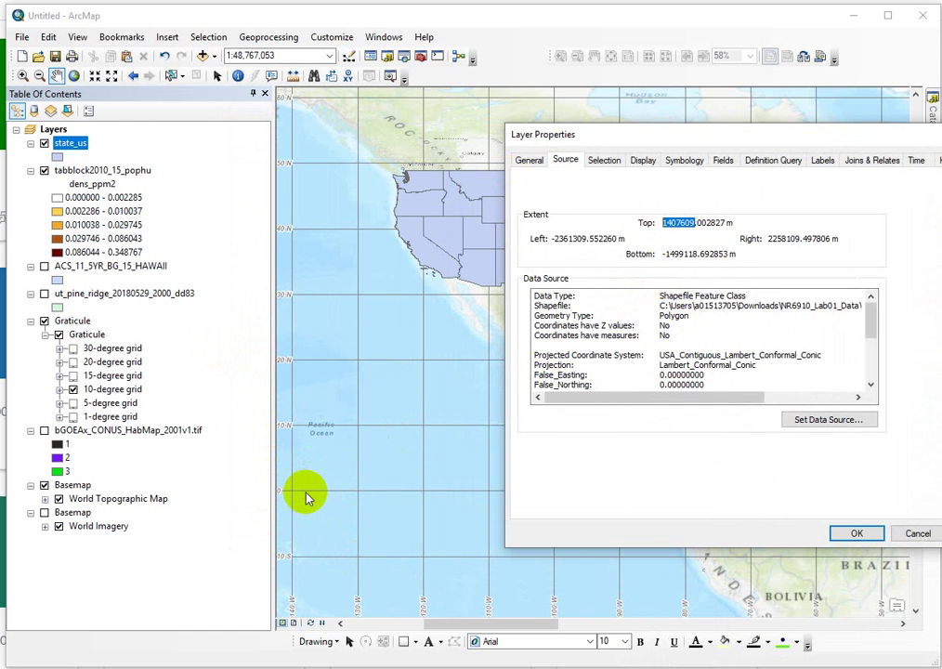
drag(649, 142, 341, 112)
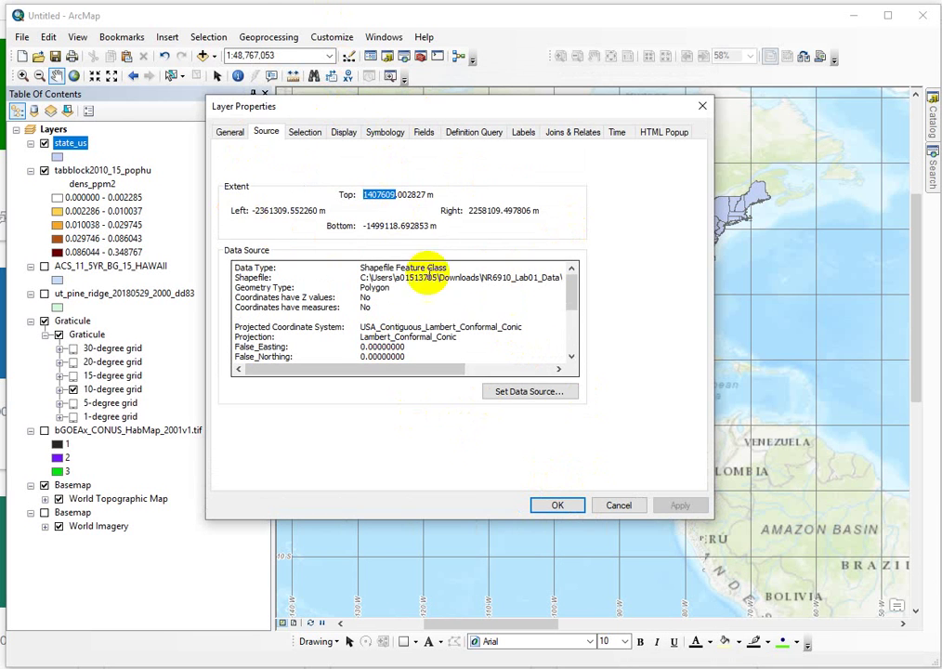
double_click(541, 209)
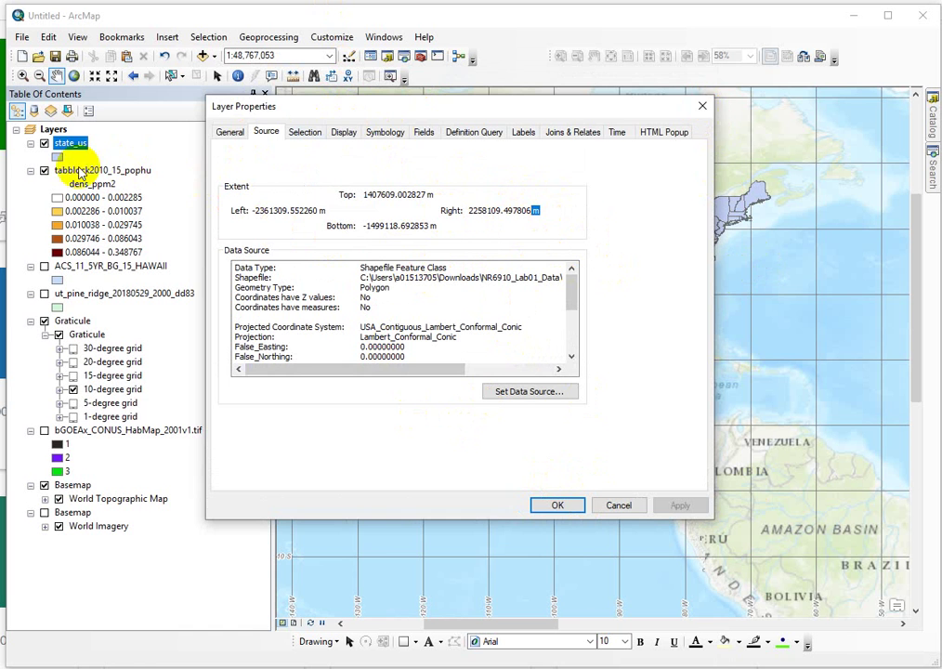
- Close state_us properties and show tabblock2010_15_pophu's Source tab, highlighting its dd extent values
click(702, 107)
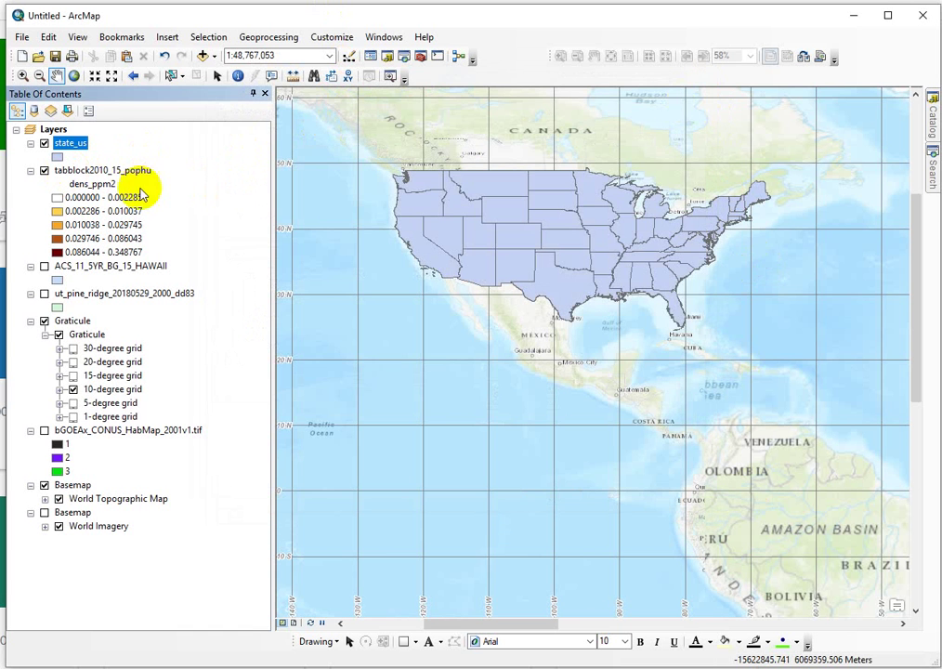
right_click(93, 170)
click(437, 410)
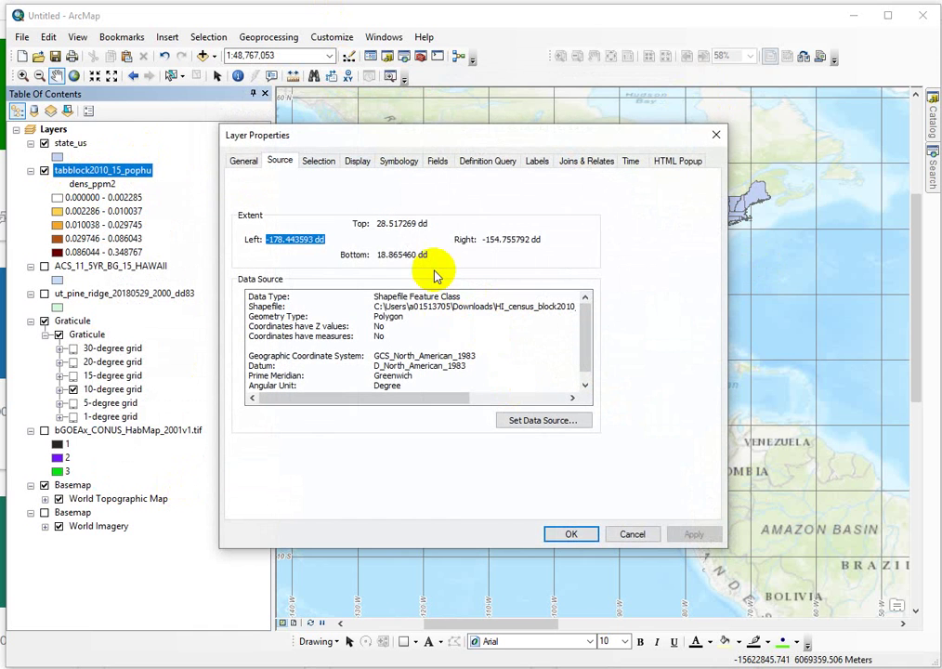
drag(508, 241, 481, 240)
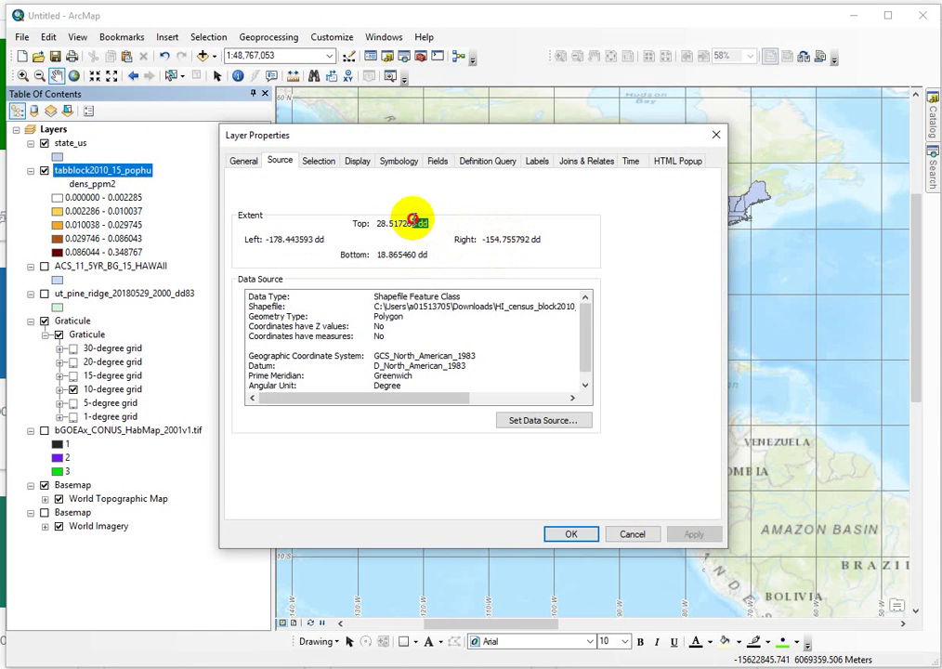
drag(414, 221, 410, 223)
click(585, 383)
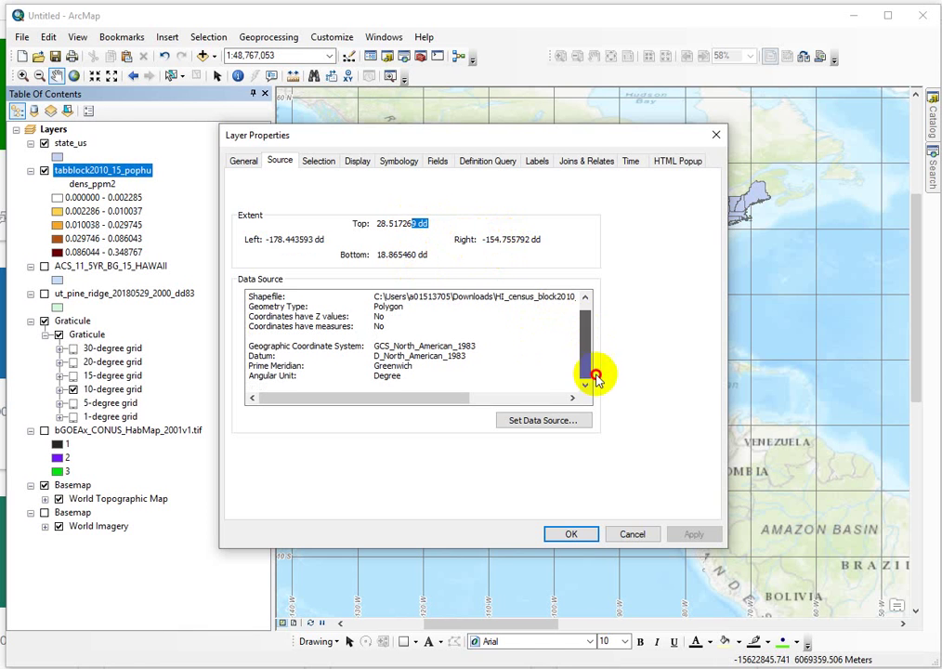